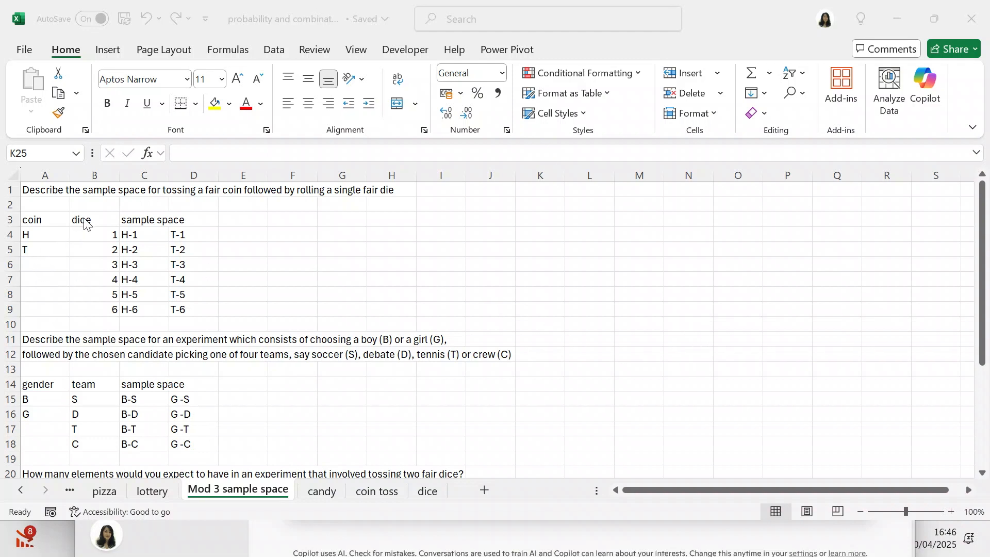
- Change the heading in cell B3 of the coin experiment to "die"
scroll(93, 227, down, 2)
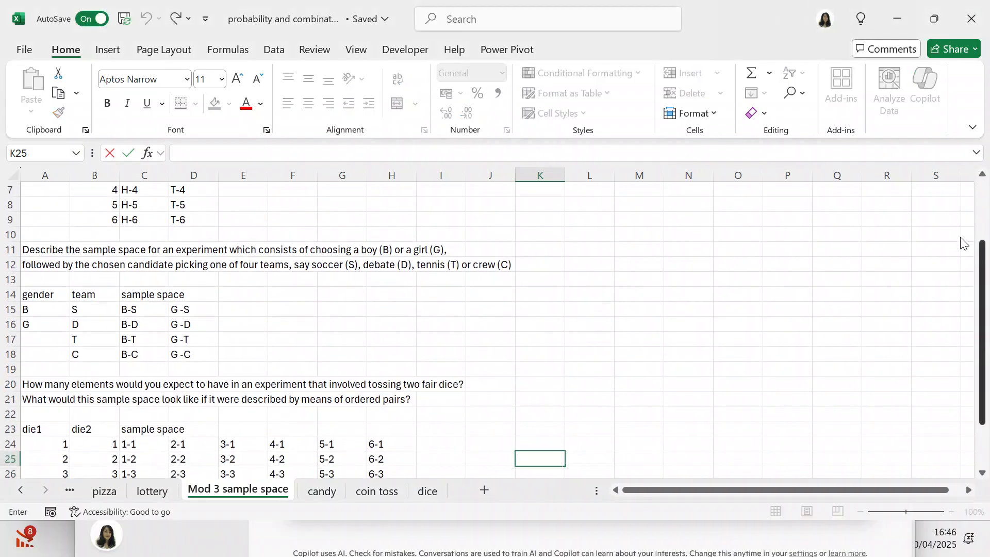
scroll(962, 243, up, 2)
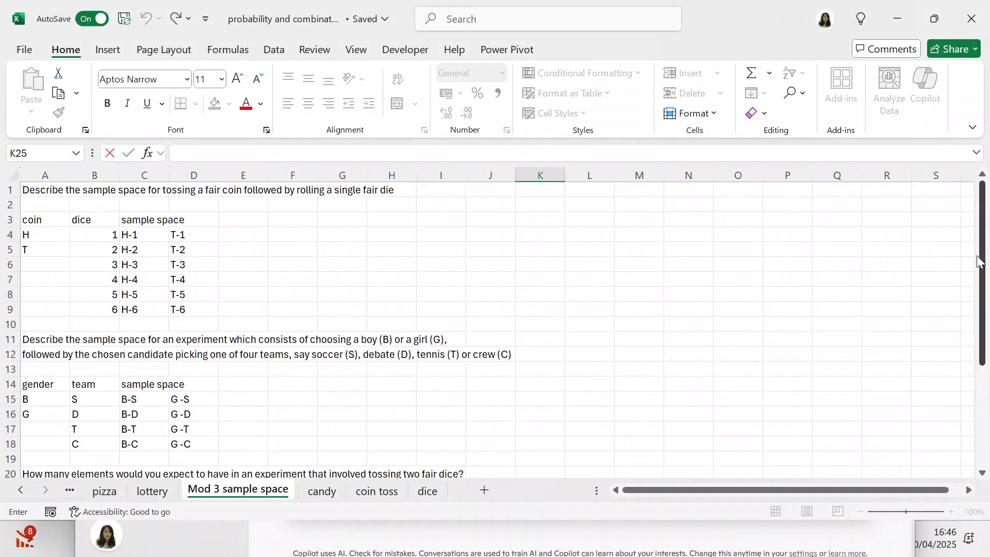
click(108, 219)
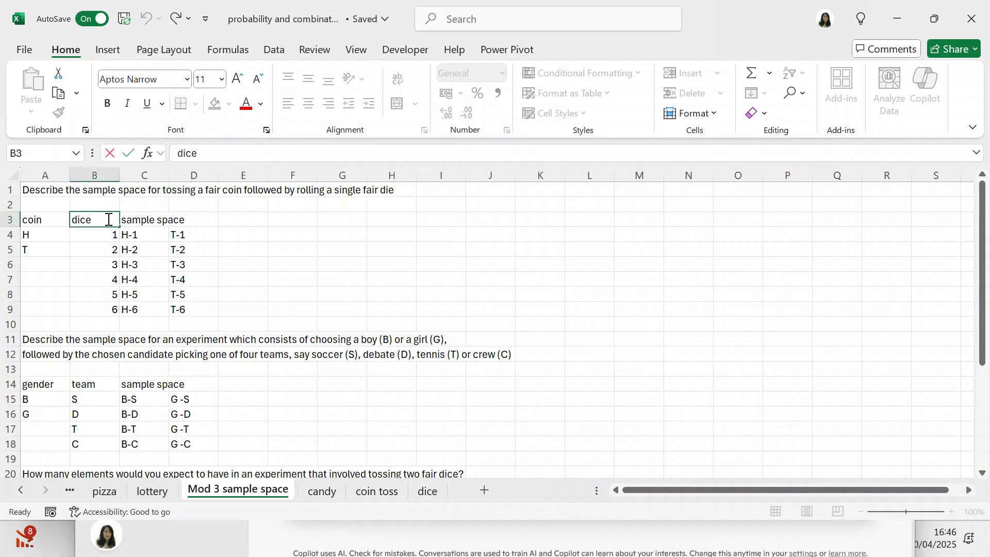
double_click(109, 219)
key(BackSpace)
key(BackSpace)
text(e)
click(243, 254)
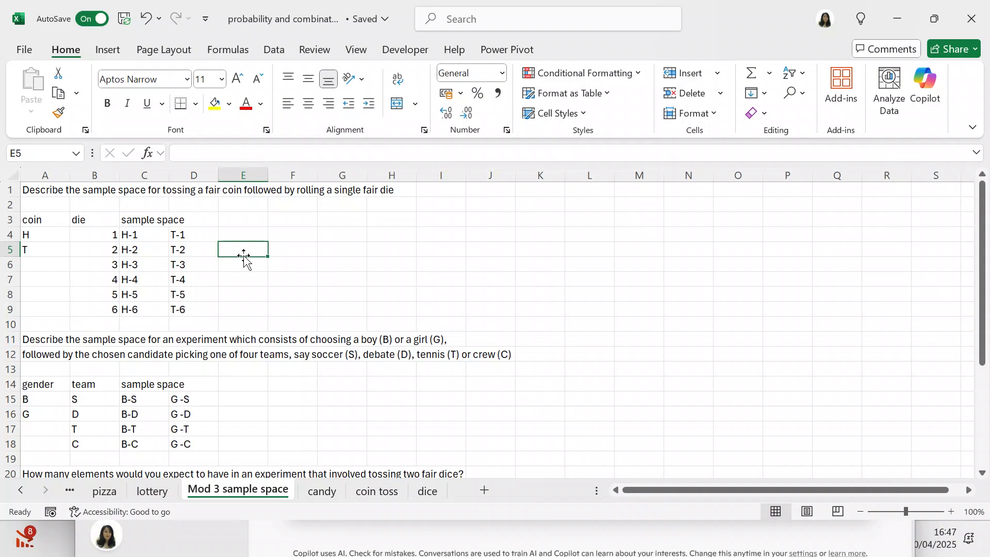
- Examine the concatenation formulas in C4 and D4 for the coin-and-die experiment and in C15 and D15 for the gender-and-team experiment
click(154, 237)
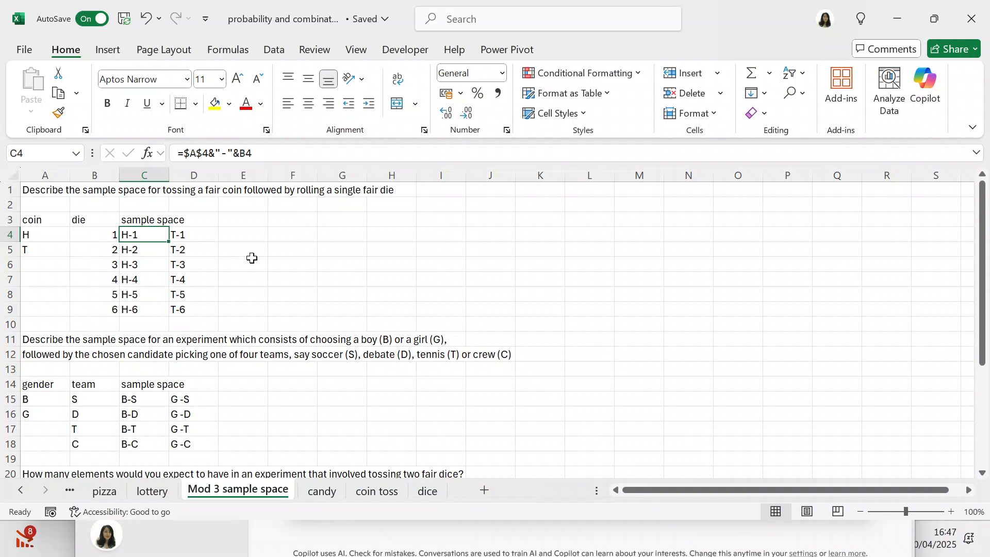
click(180, 240)
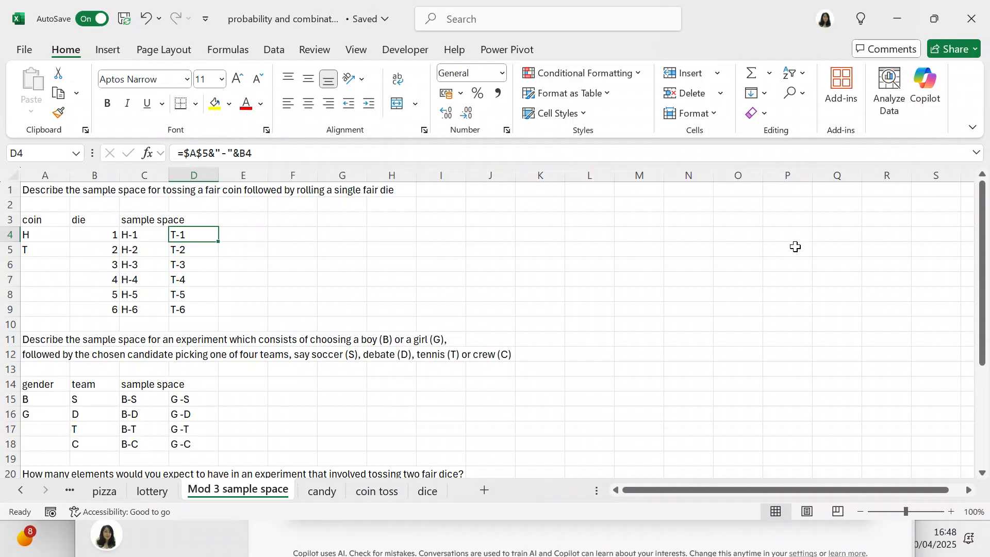
drag(981, 274, 947, 352)
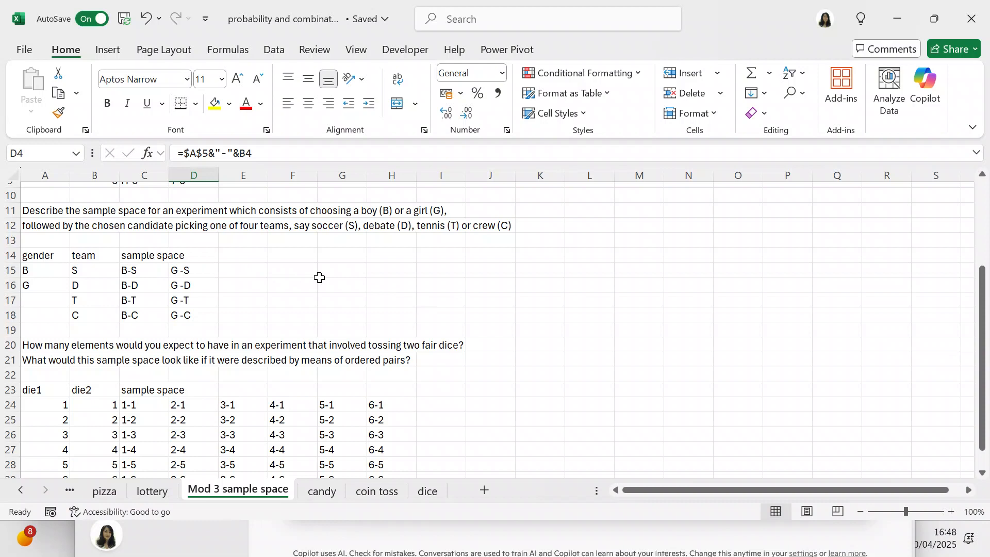
click(127, 269)
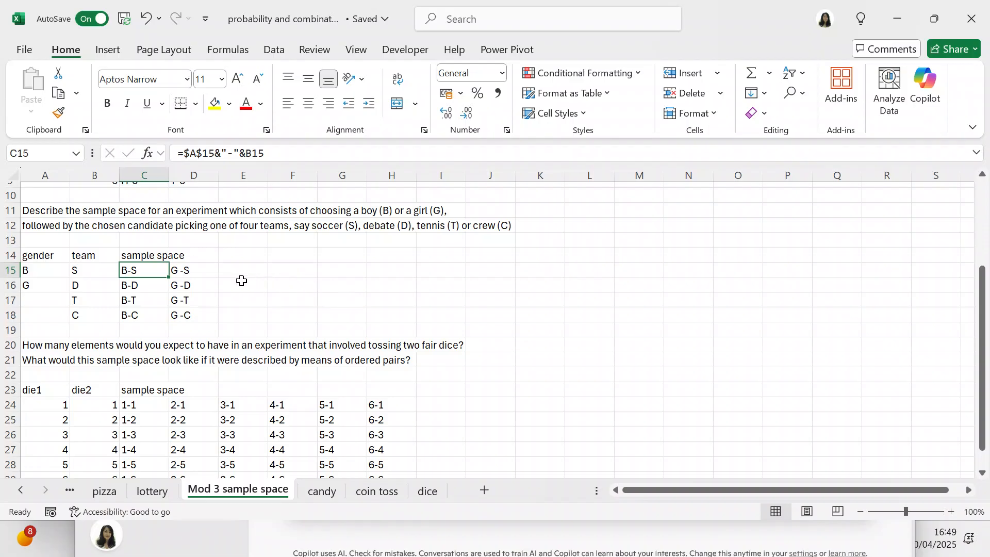
click(191, 271)
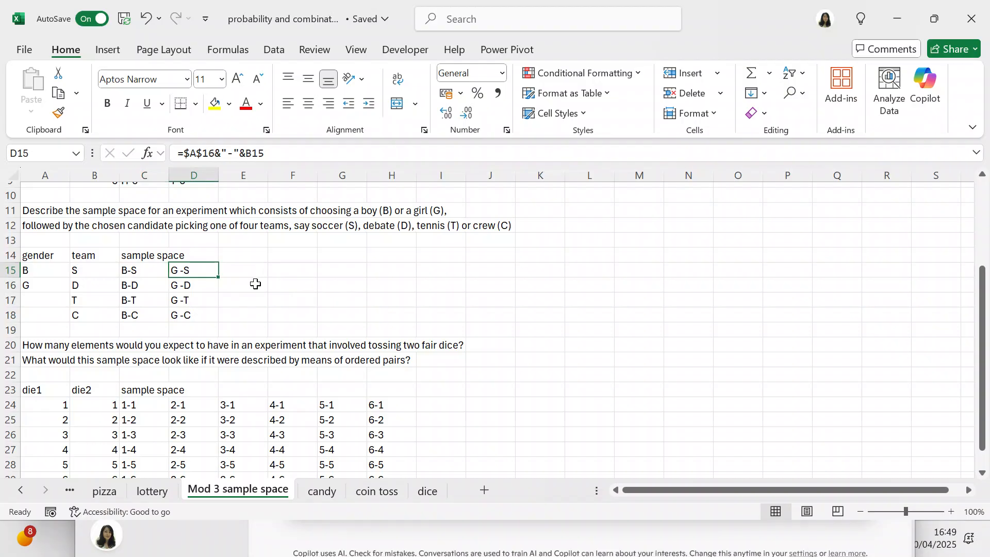
- Examine the formulas in cells C24 to H24 that build the ordered pairs for the two-dice sample space
click(980, 472)
click(981, 474)
click(981, 473)
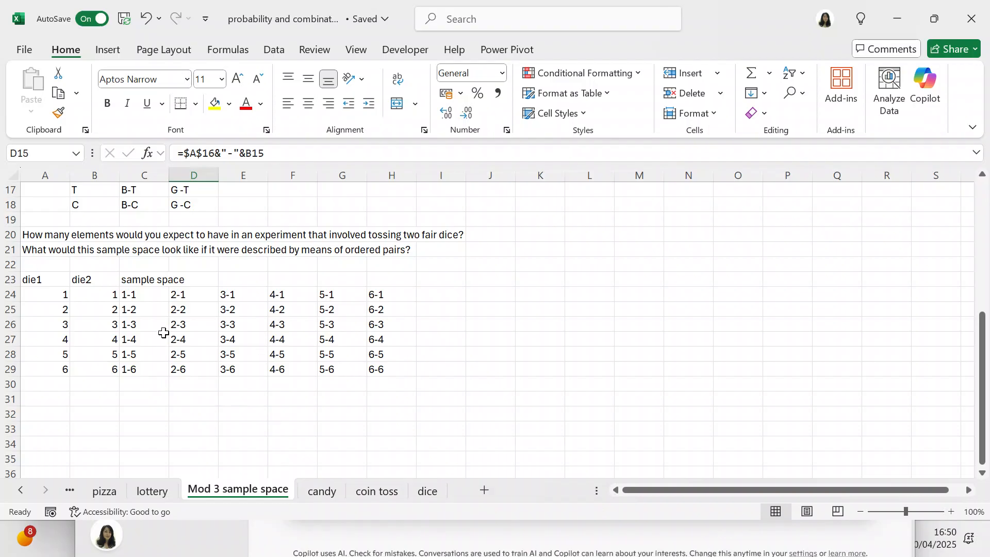
click(144, 298)
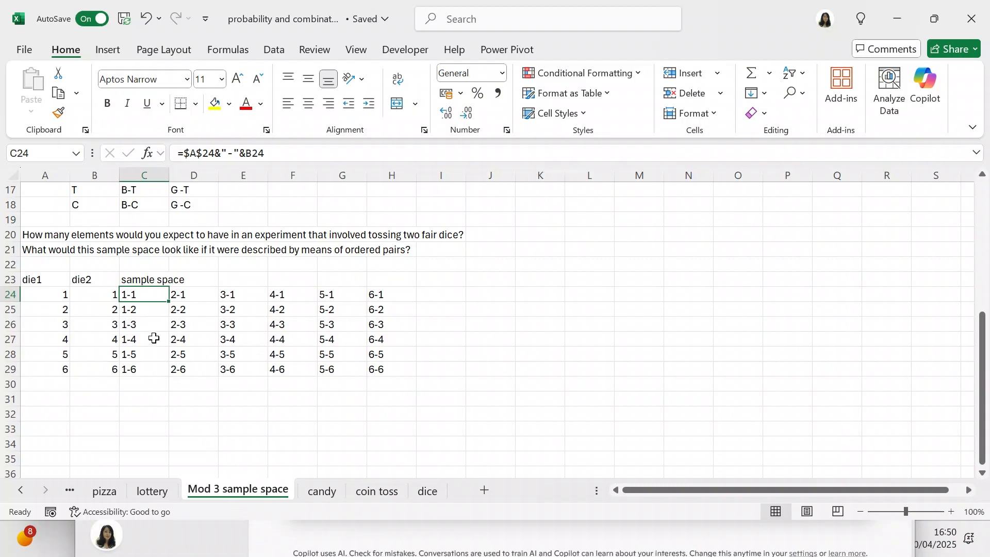
click(185, 291)
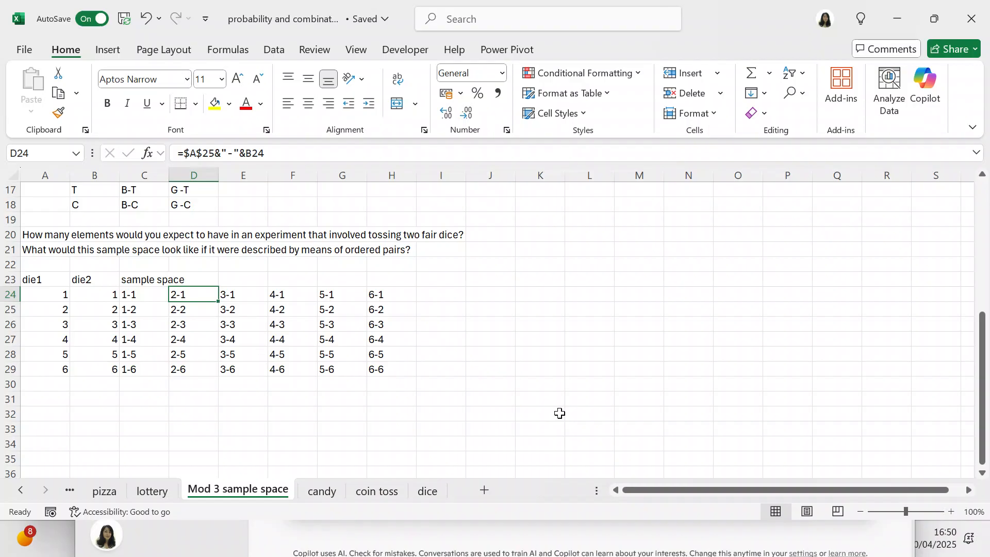
click(236, 293)
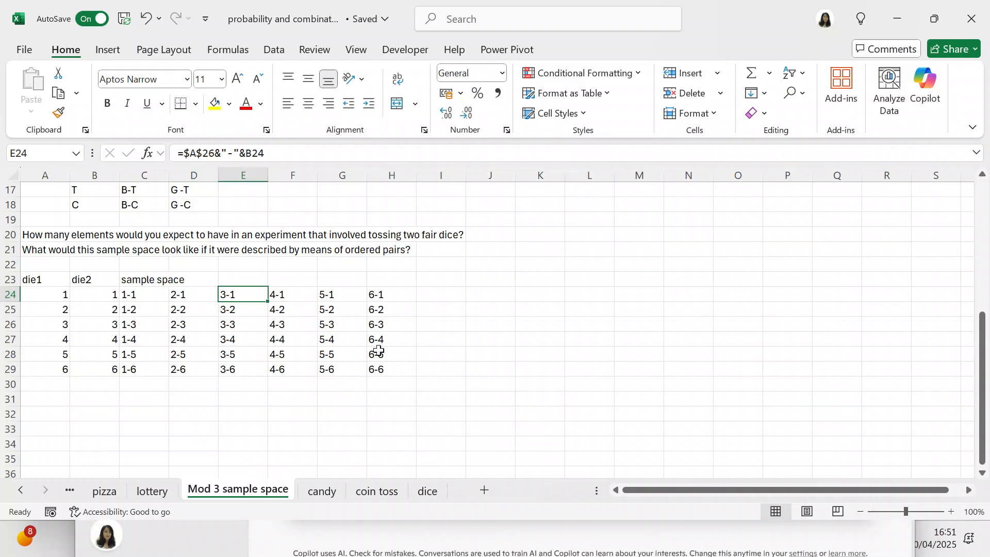
click(296, 294)
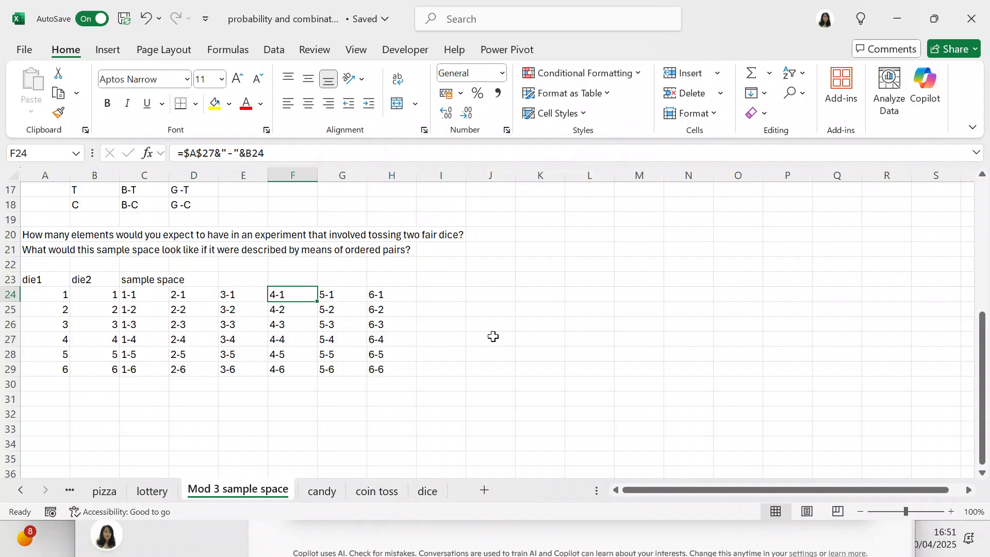
click(329, 293)
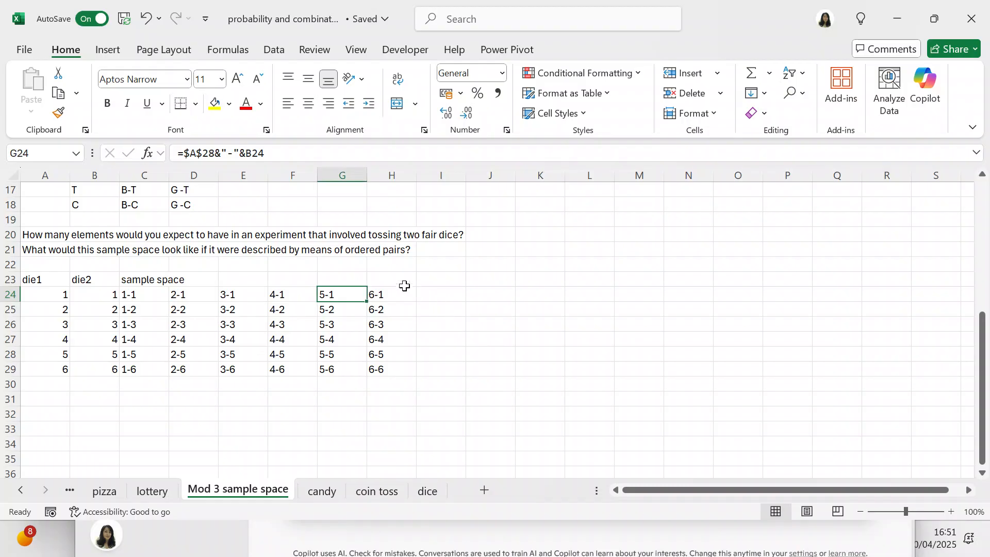
click(394, 292)
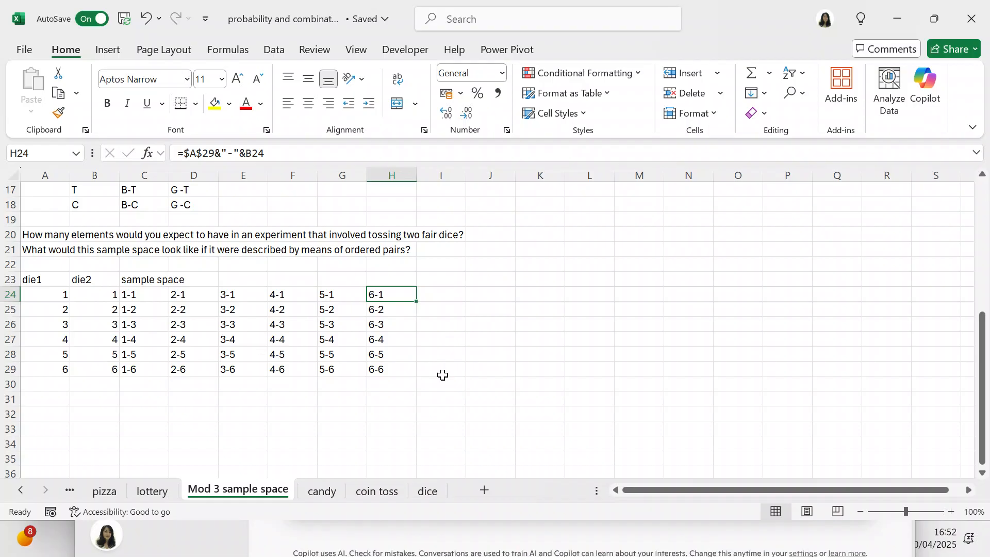
- On the candy sheet, insert a blank row at row 3, below the question text
click(320, 494)
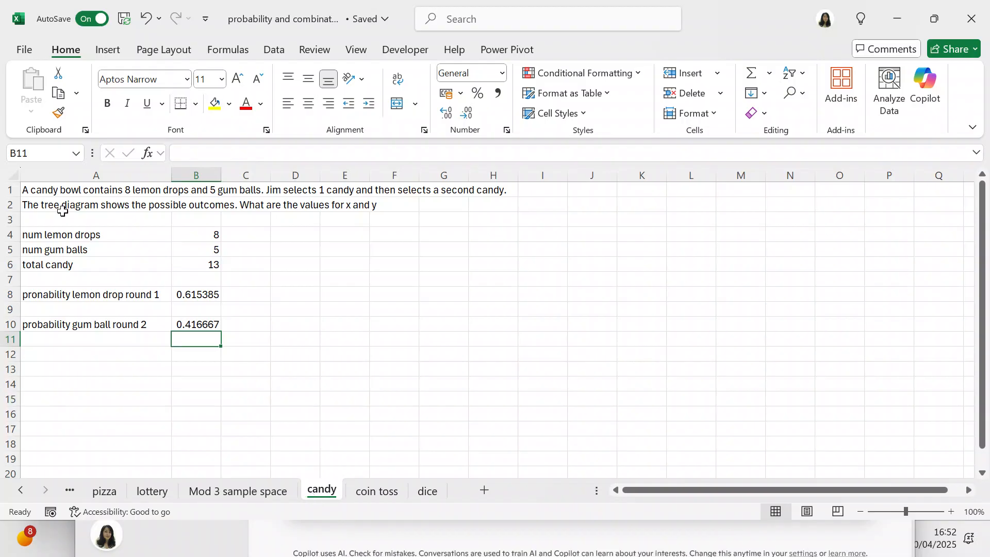
click(10, 220)
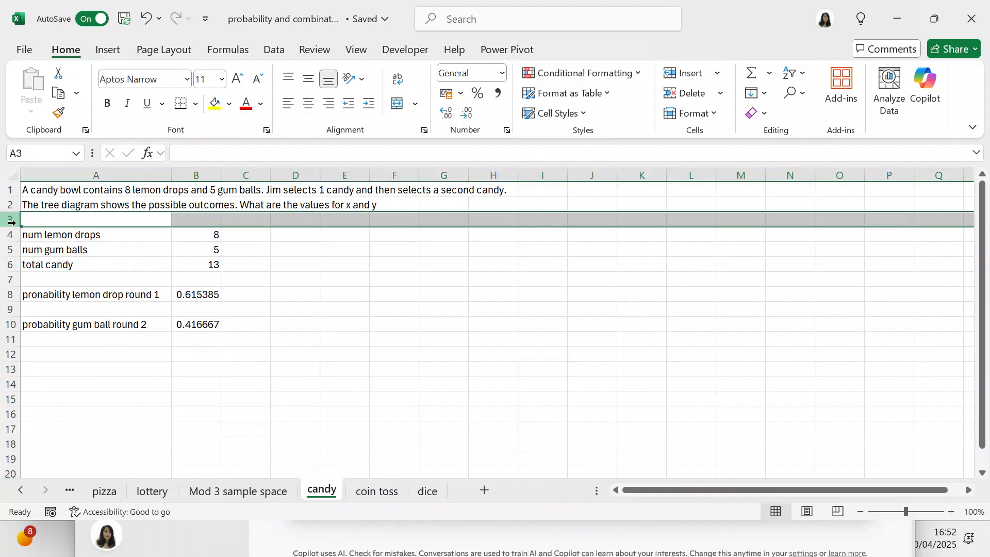
click(44, 222)
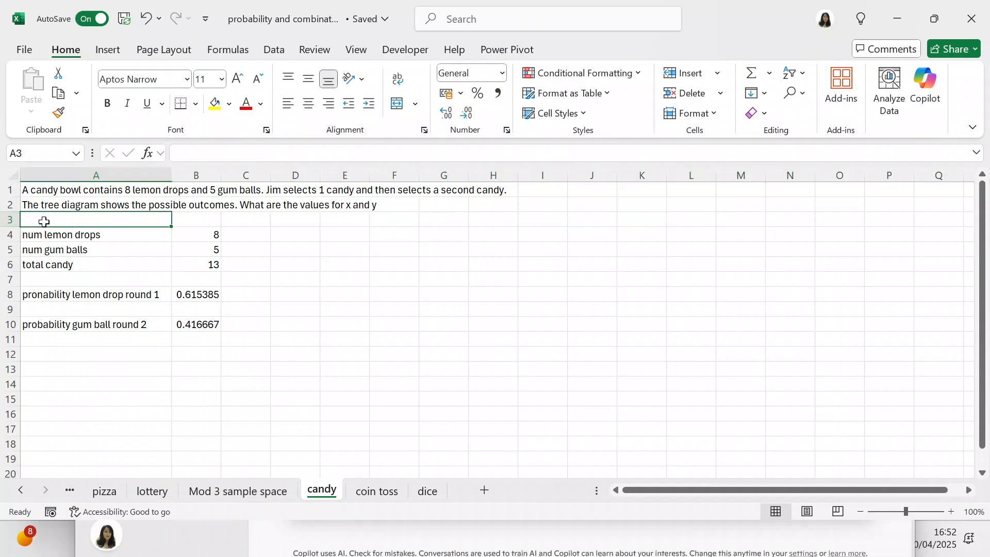
right_click(44, 223)
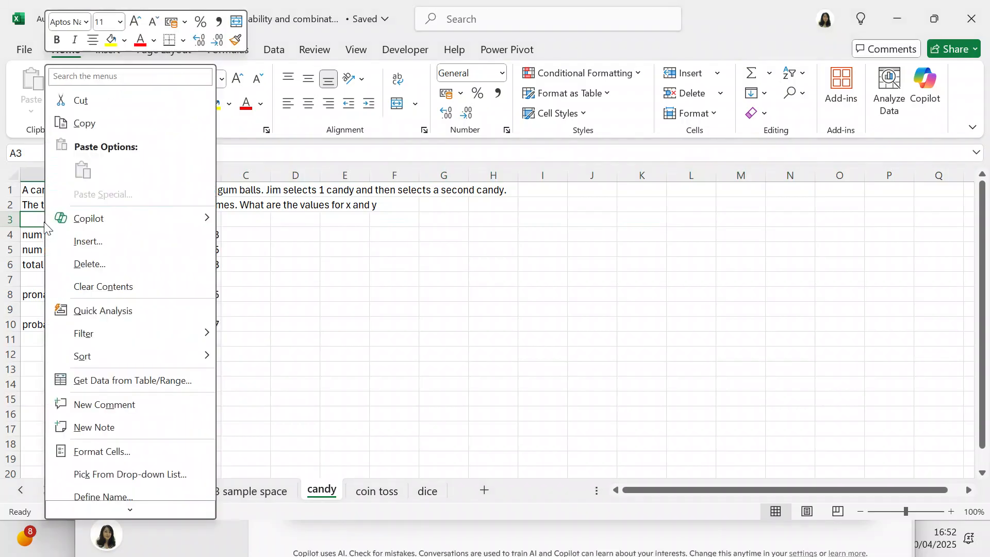
click(85, 247)
click(76, 275)
click(66, 312)
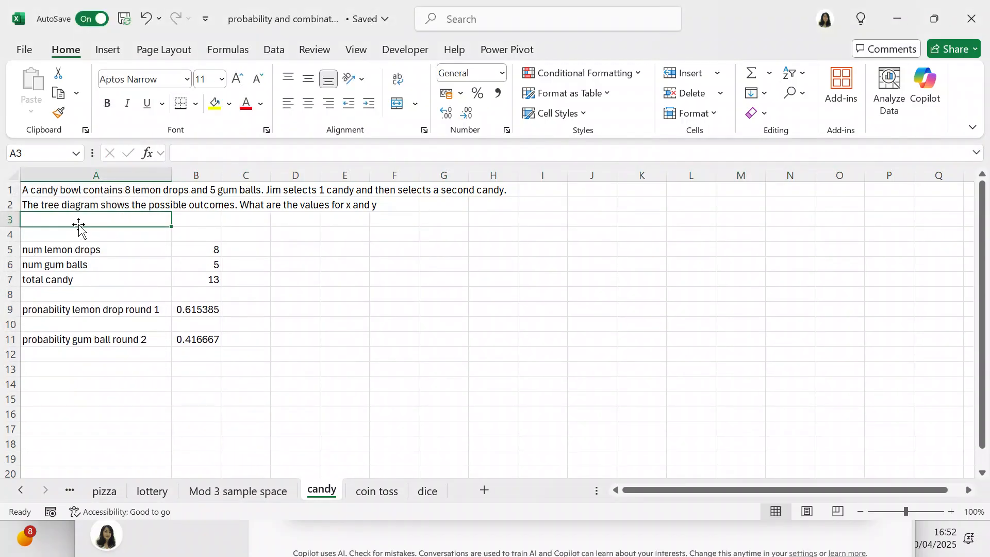
- Enter "x is a lemon drop in the first branch and y is a gum ball in the second branch" in cell A3
double_click(78, 220)
text(x is a)
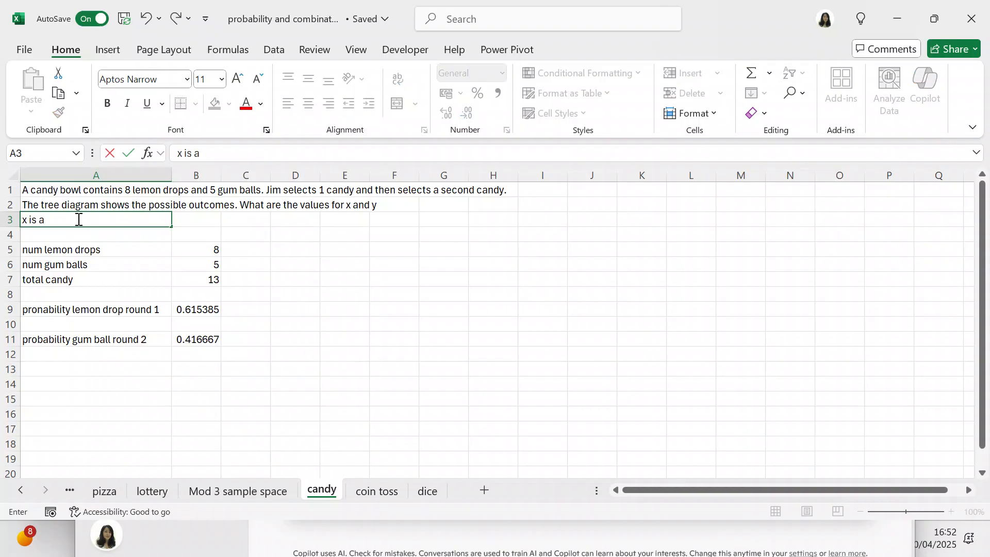
text( lemon drop in t)
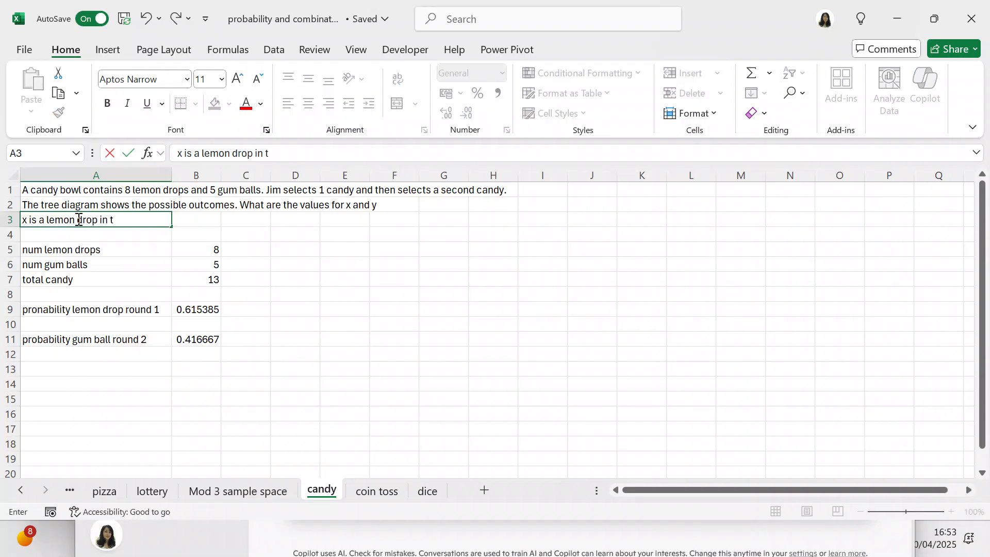
text(he first bran)
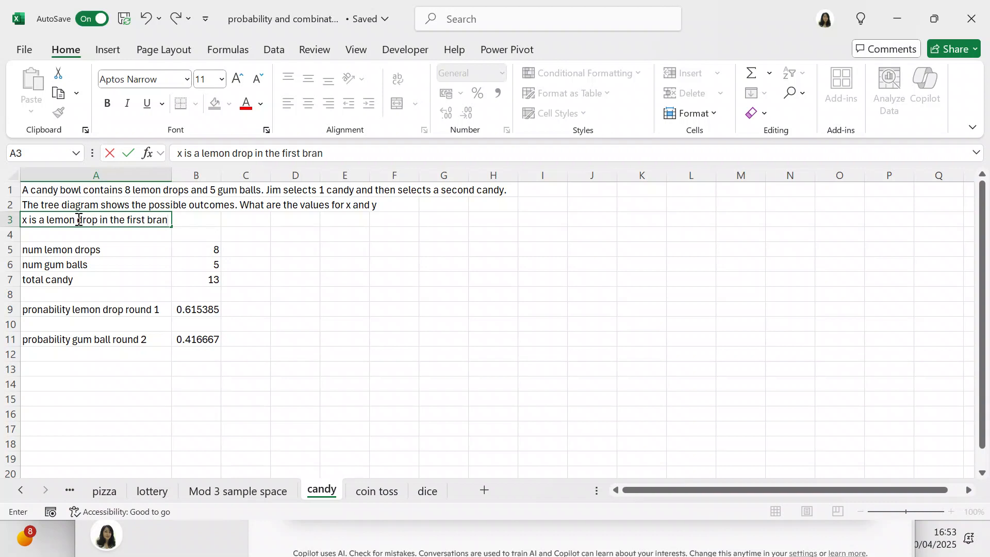
text(ch and y is a gu)
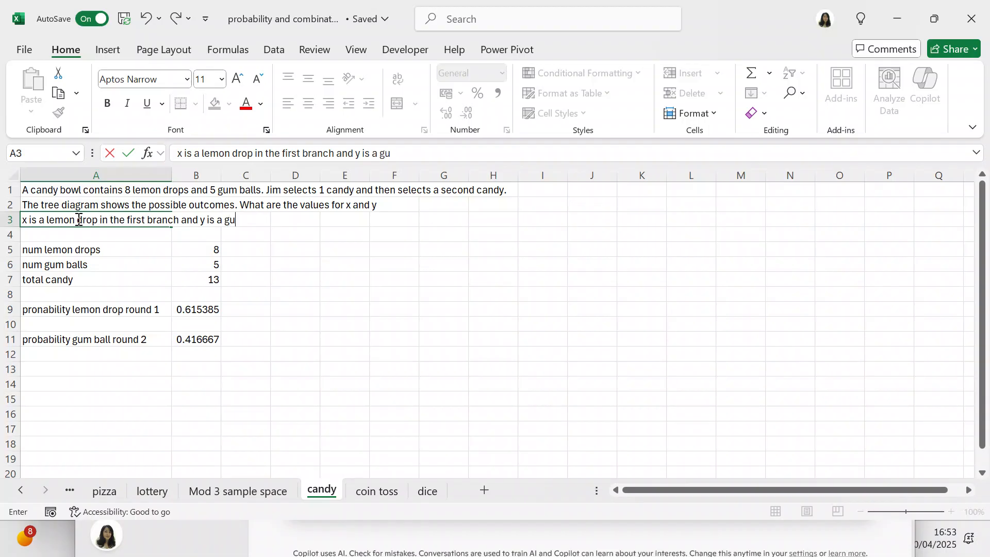
text(m ball in the s)
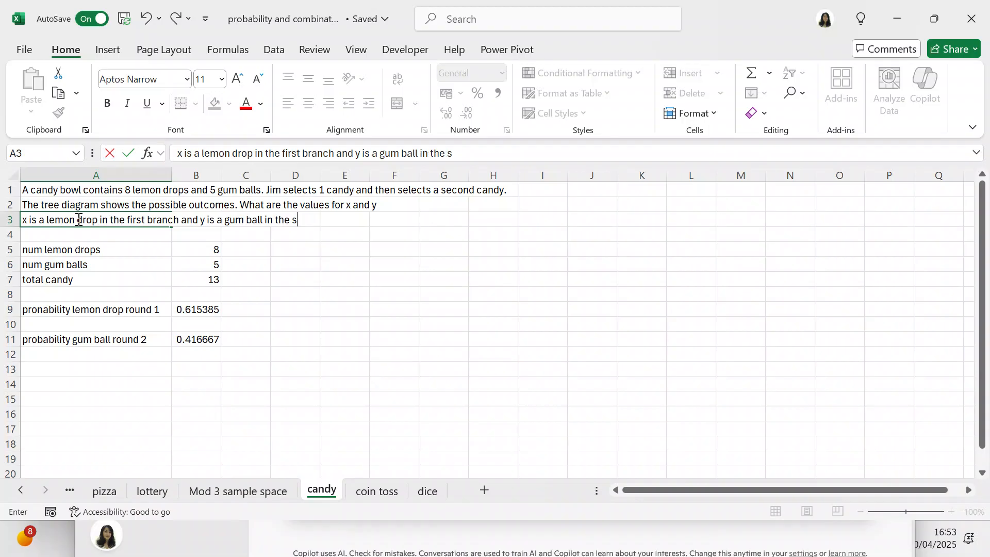
text(econd branch)
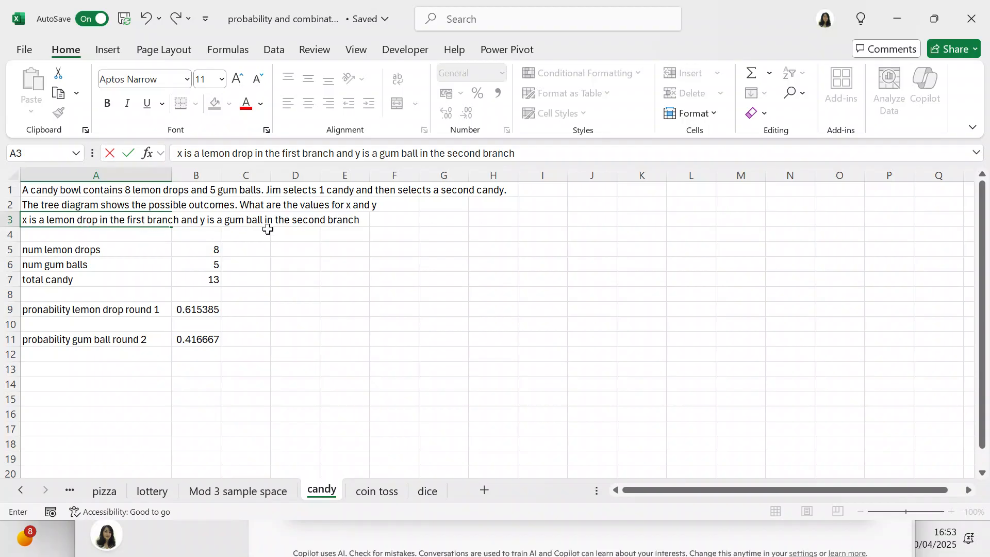
click(350, 251)
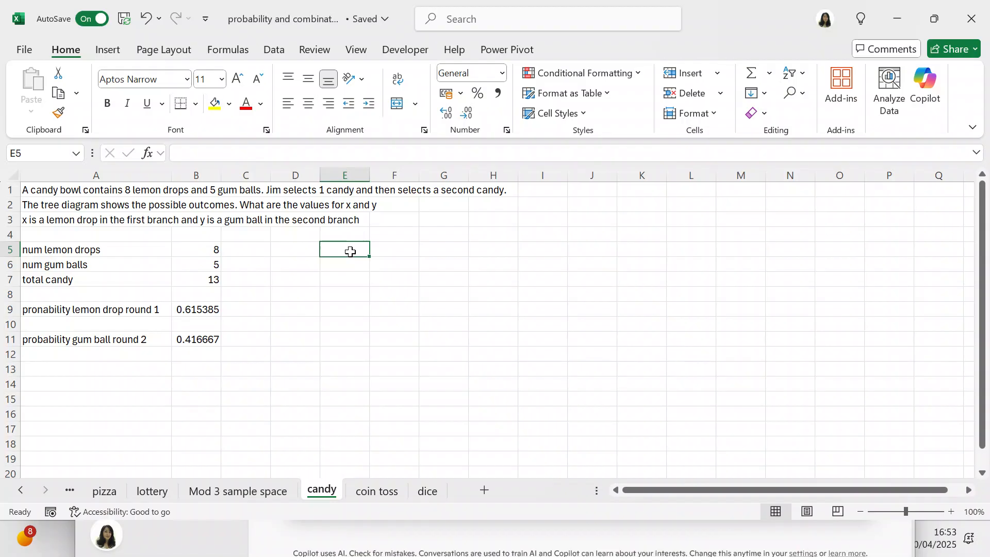
- Check the total candy formula in B7 and correct the label in A9 to "probability lemon drop round 1"
click(221, 280)
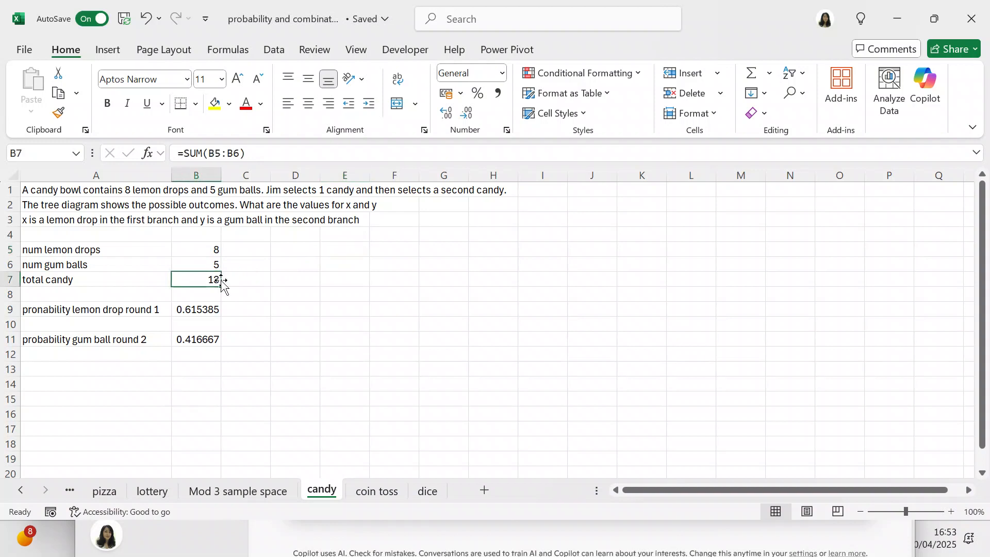
click(265, 282)
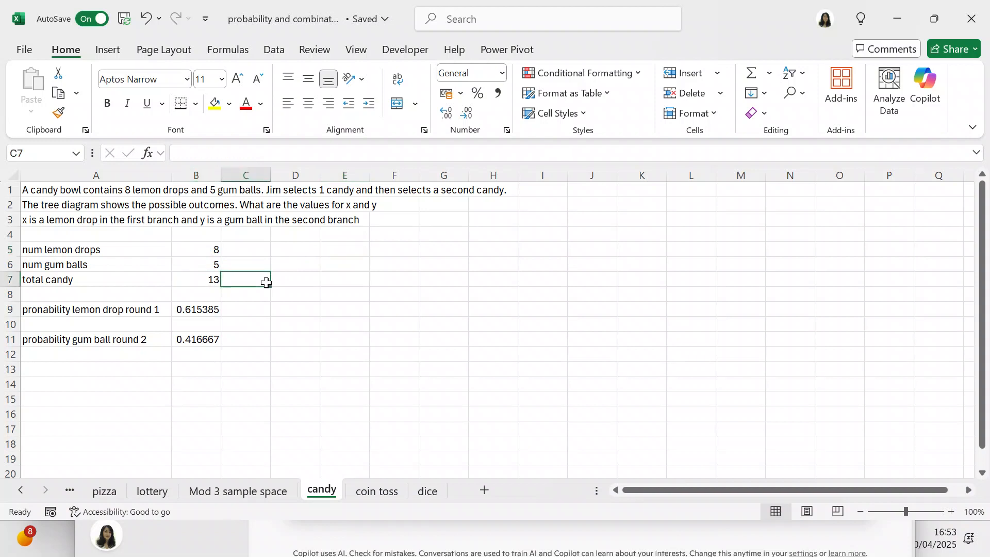
click(30, 304)
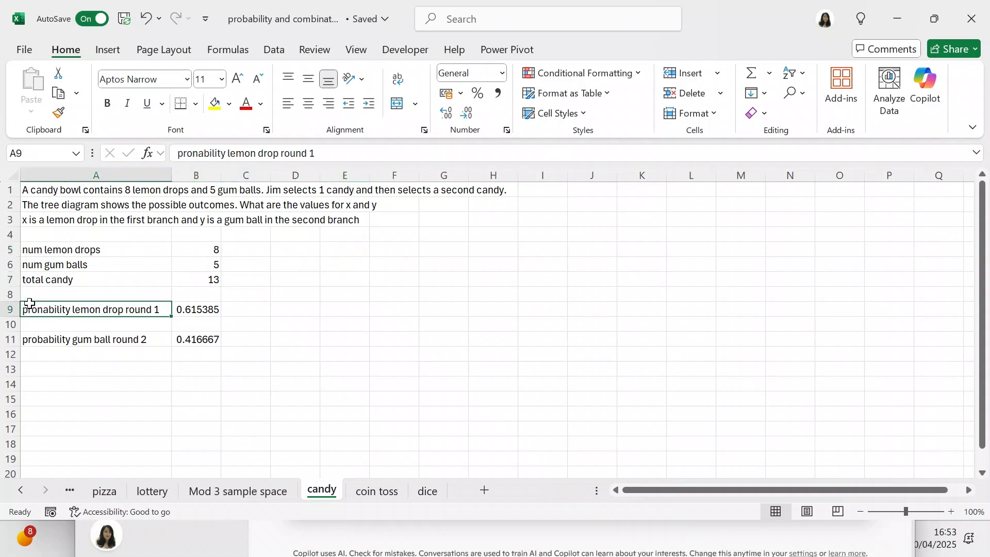
click(197, 155)
key(BackSpace)
text(b)
key(Return)
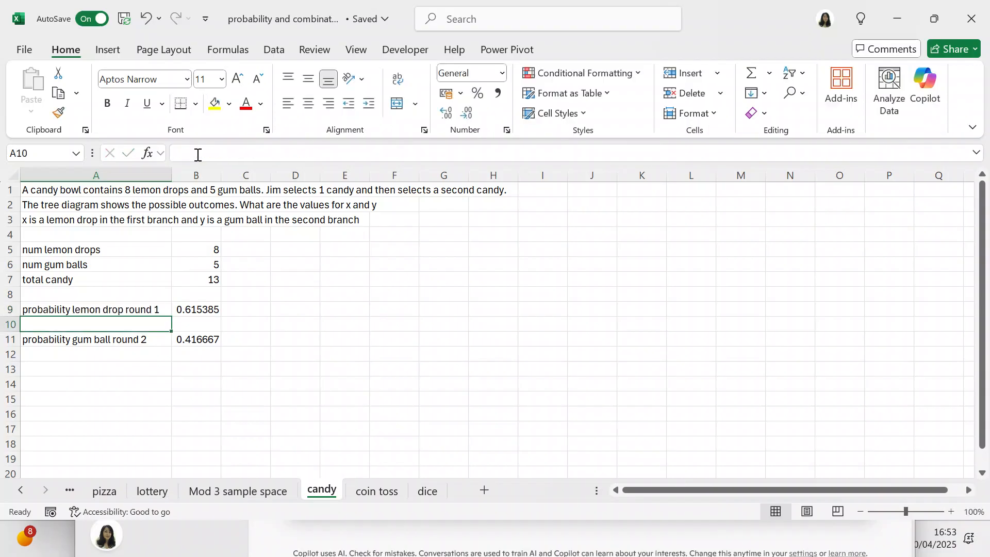
click(378, 316)
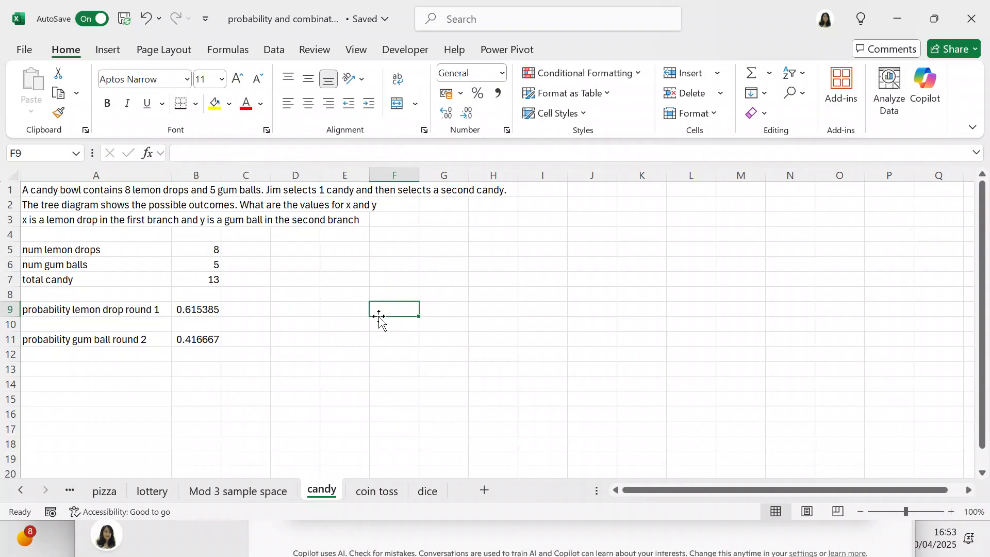
- Examine the formulas behind the round 1 lemon drop probability in B9 and the round 2 gum ball probability in B11
click(214, 310)
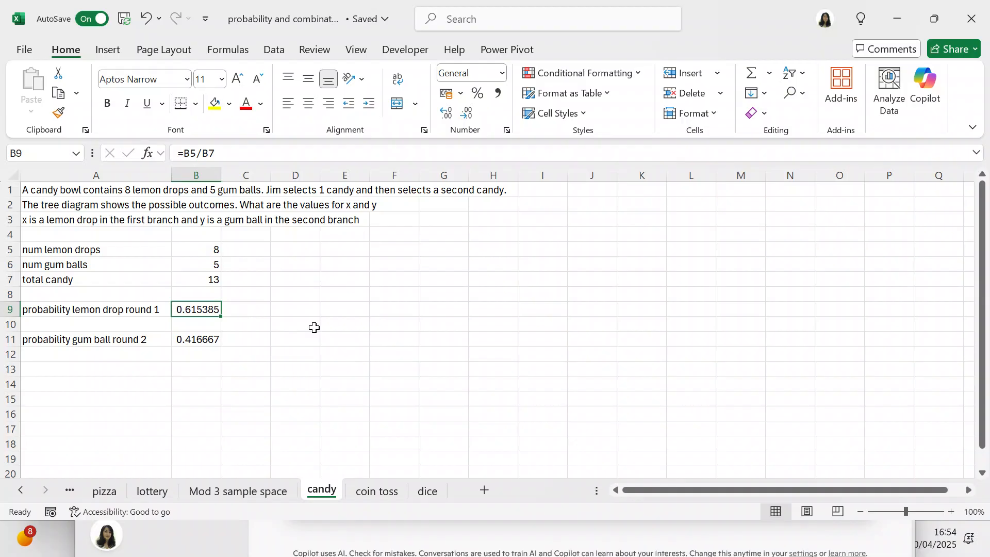
click(211, 338)
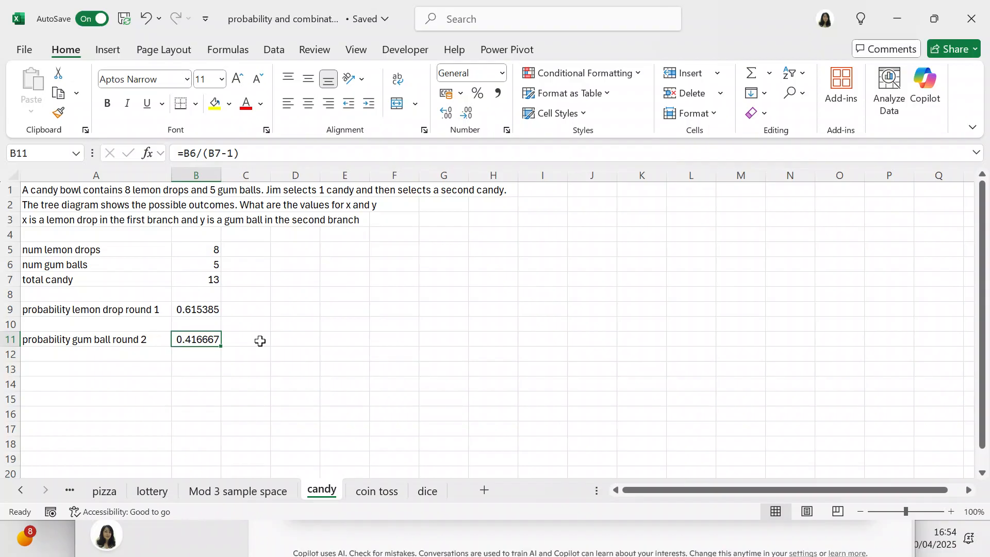
- On the coin toss sheet, examine the heads probability in B4, the number of tosses in B5 and the three-heads formula in B7
click(343, 367)
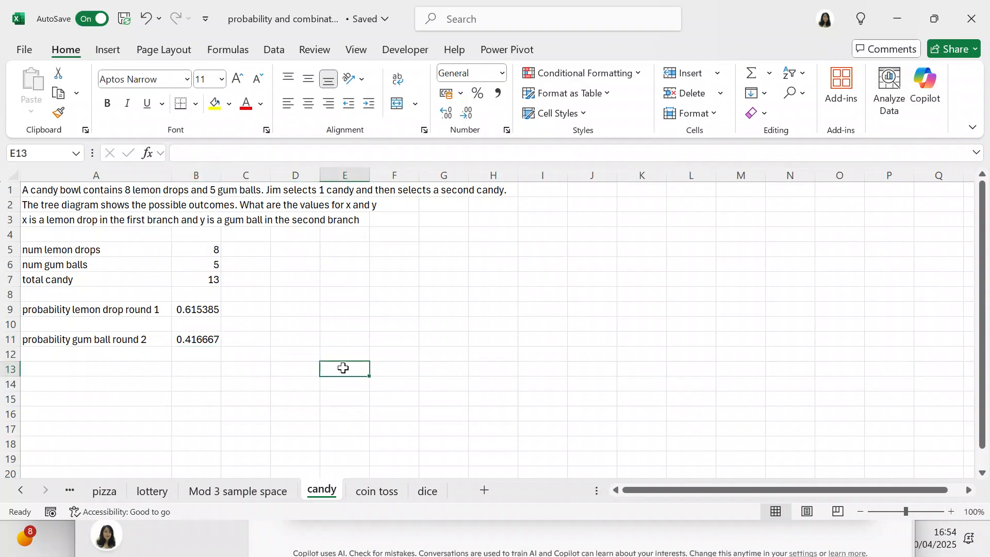
click(375, 491)
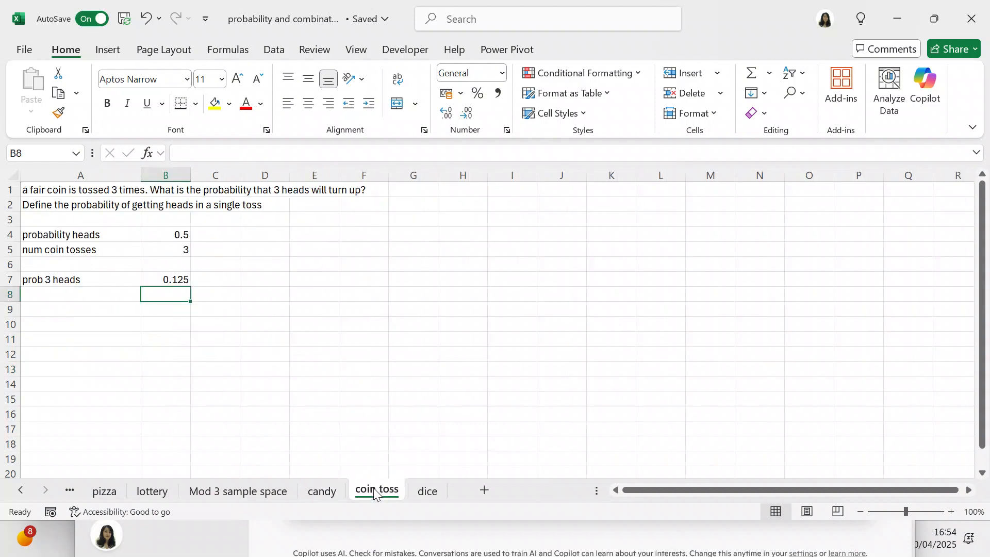
click(450, 352)
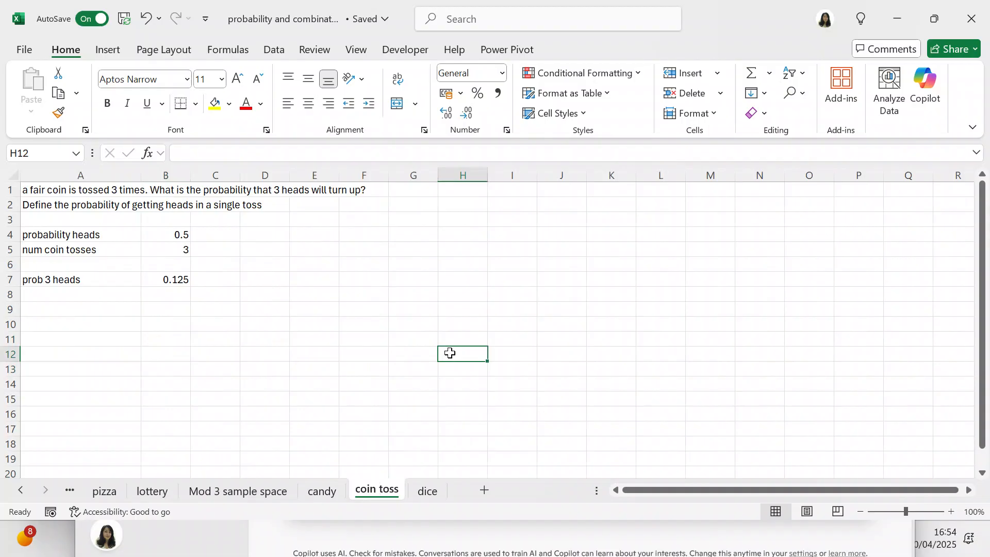
click(176, 235)
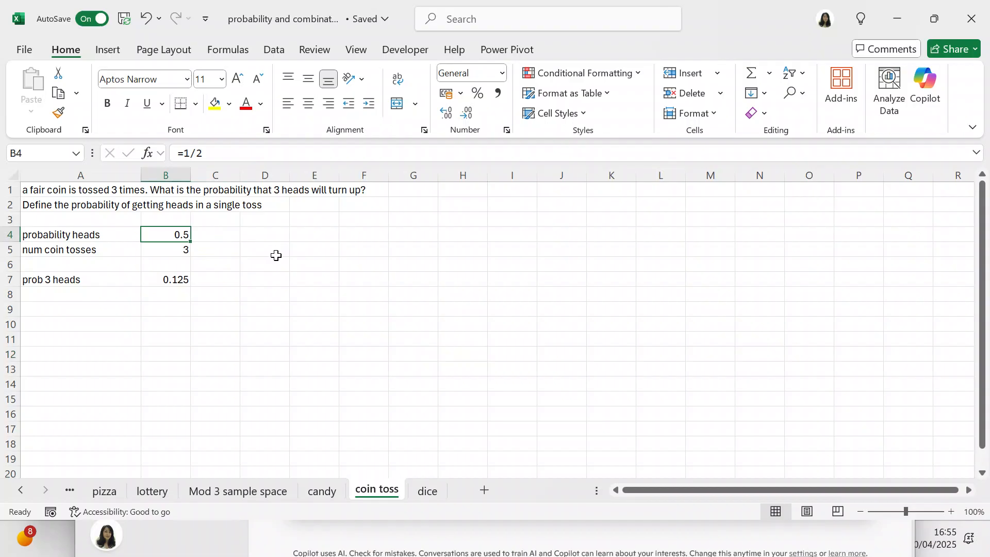
click(188, 251)
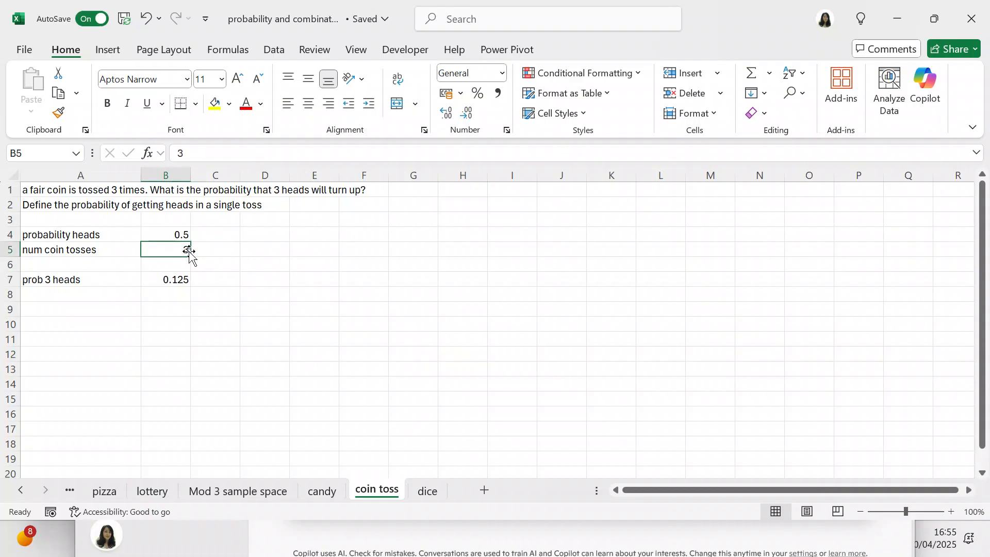
click(183, 281)
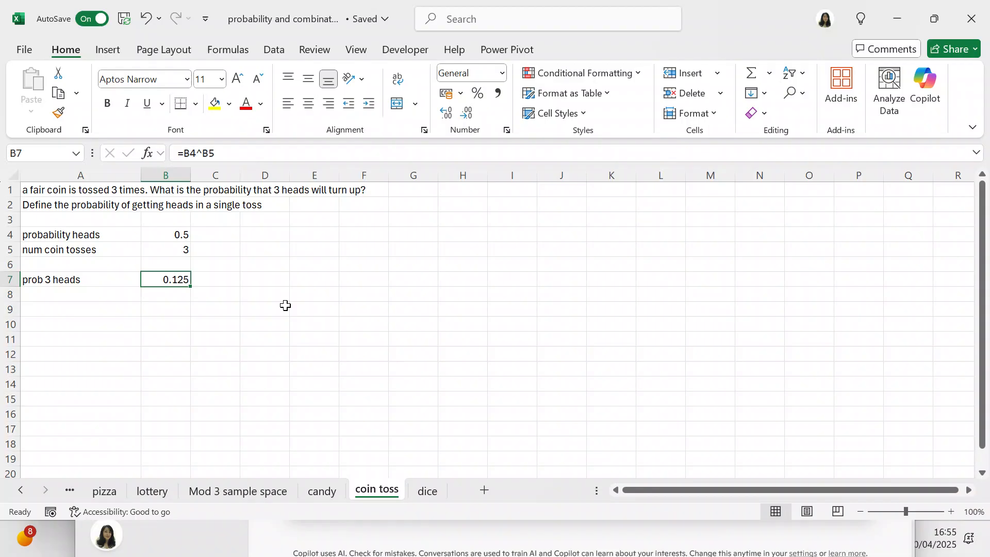
- Expand the abbreviated label in cell A7 of the coin toss sheet to "probability 3 heads"
click(55, 279)
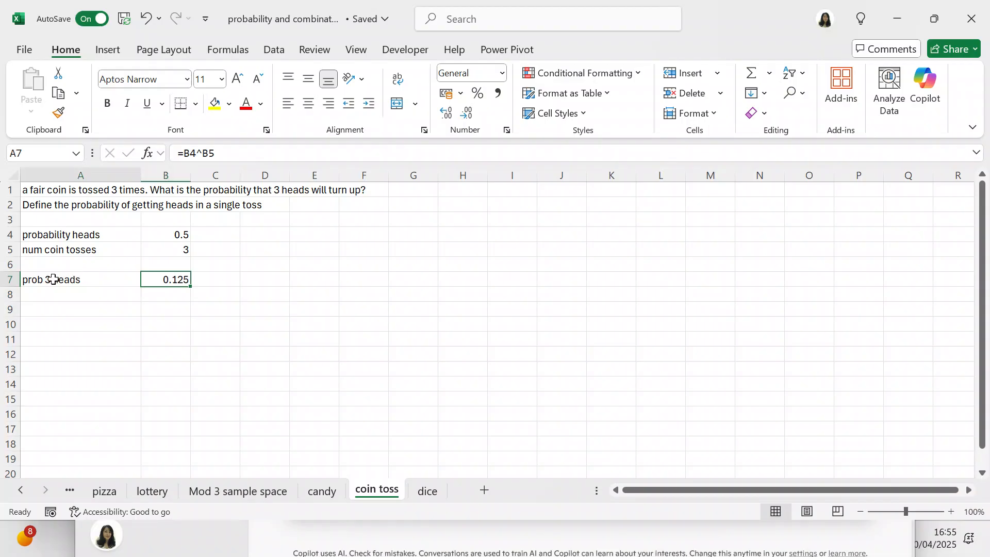
click(196, 154)
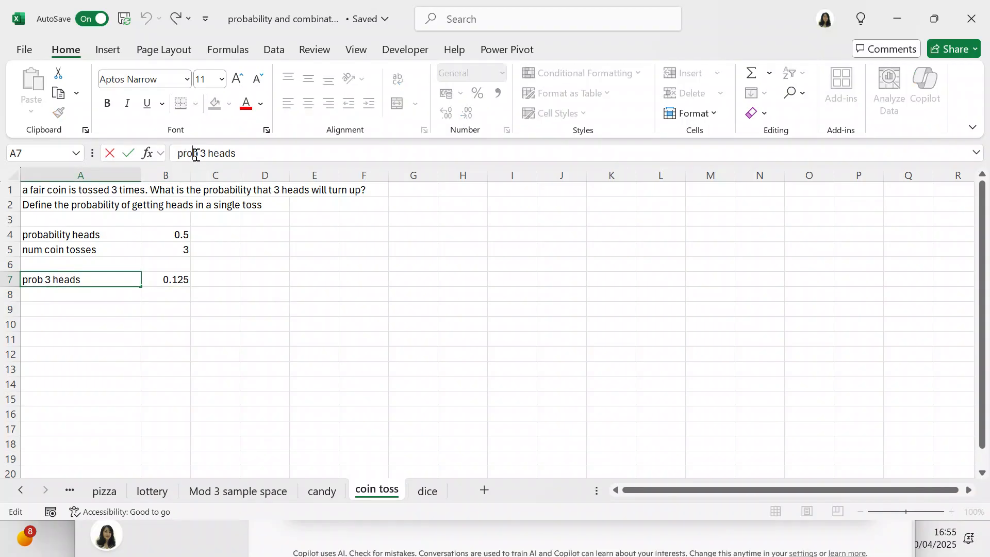
text(ability)
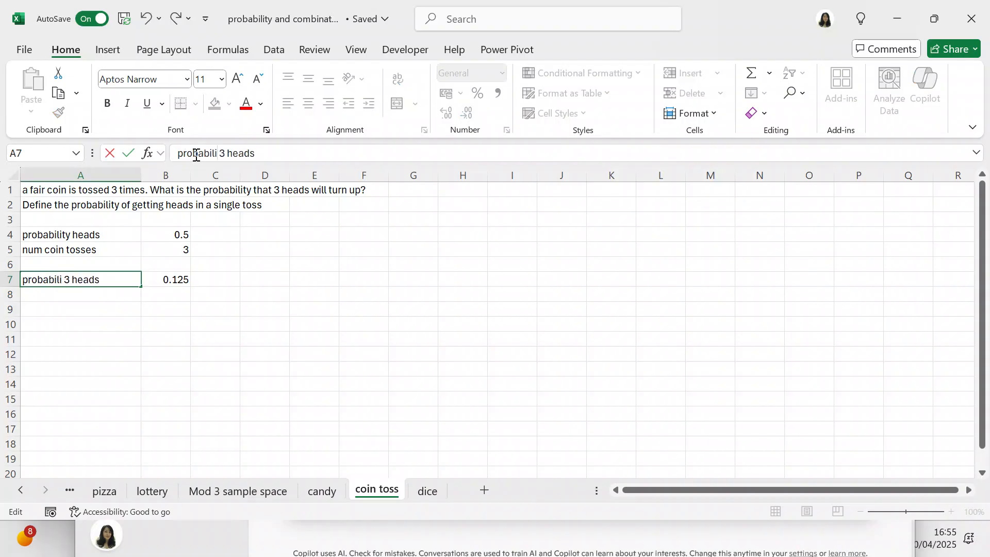
click(254, 282)
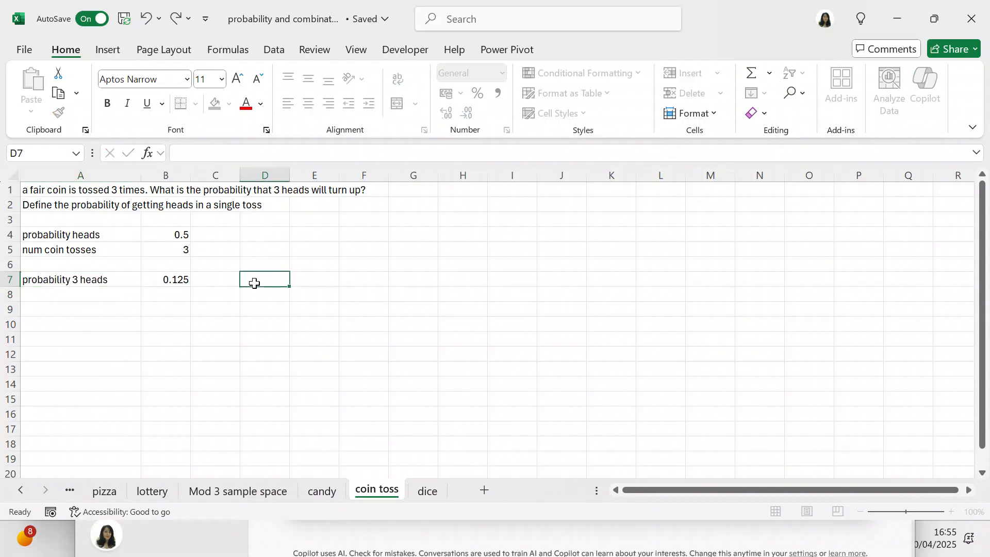
click(192, 281)
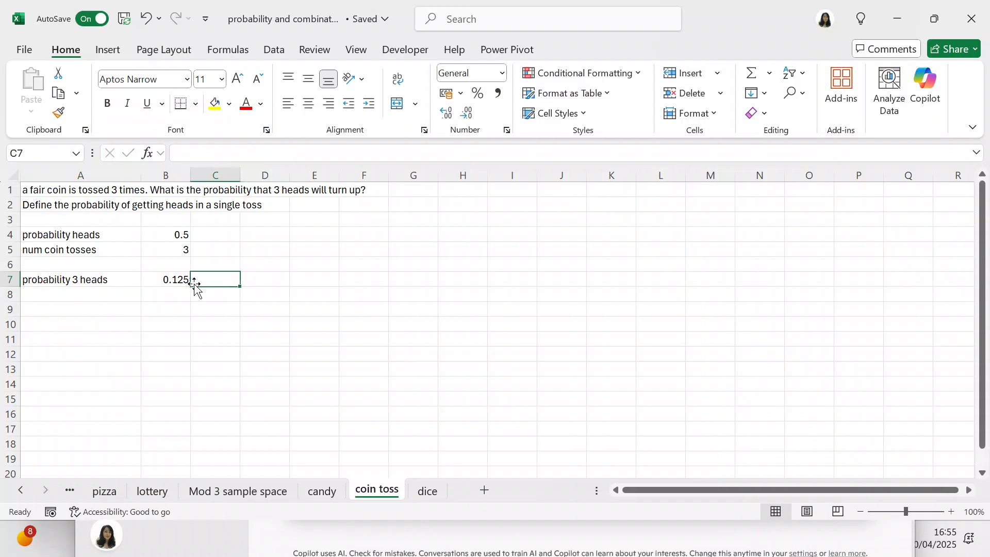
- On the dice sheet, examine the formulas for the even number in B3, rolling a 2 in B7 and not rolling a 2 in B11
click(426, 493)
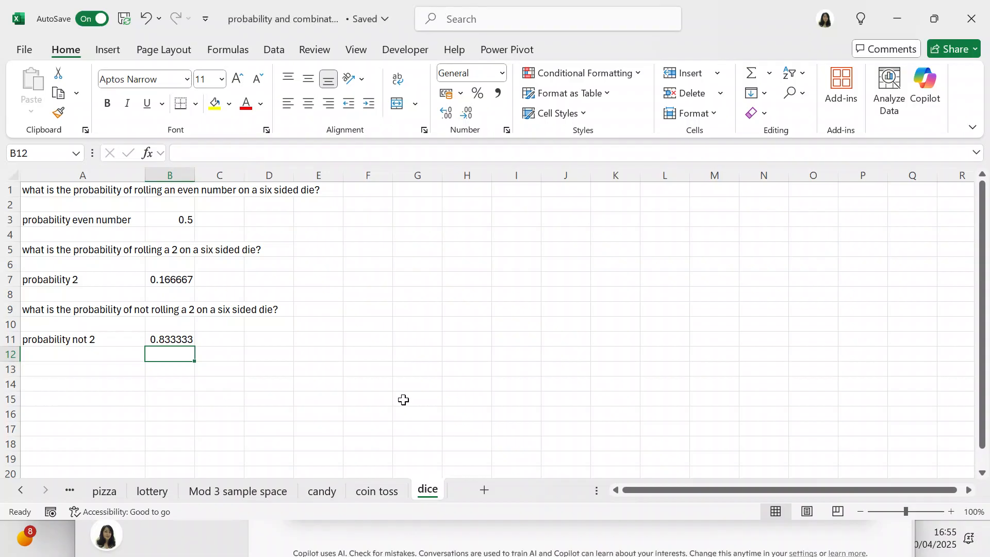
click(183, 220)
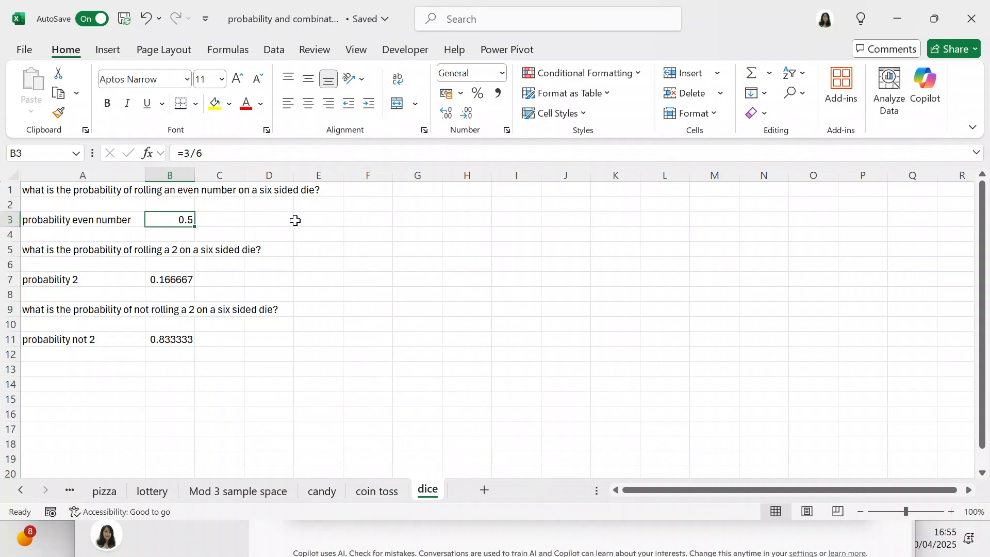
click(175, 280)
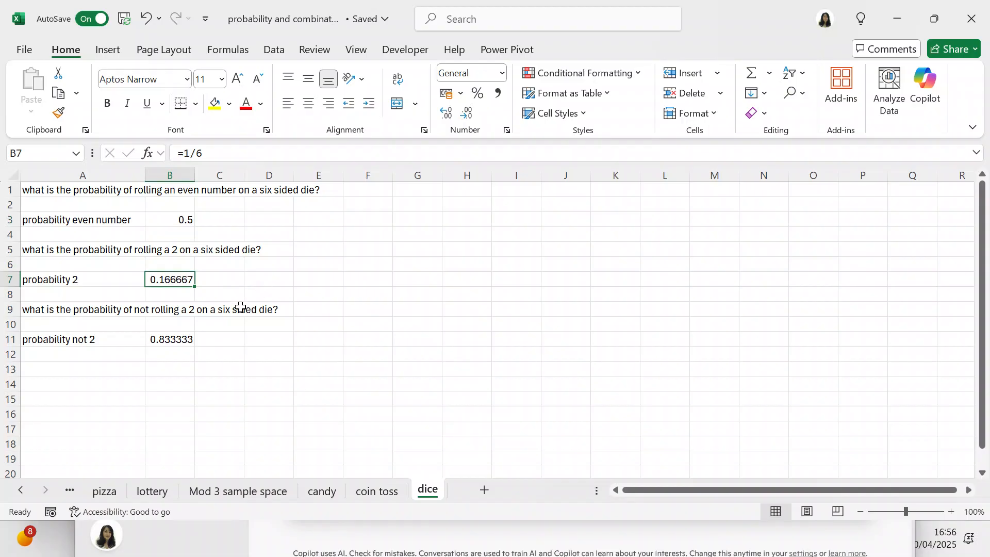
click(179, 338)
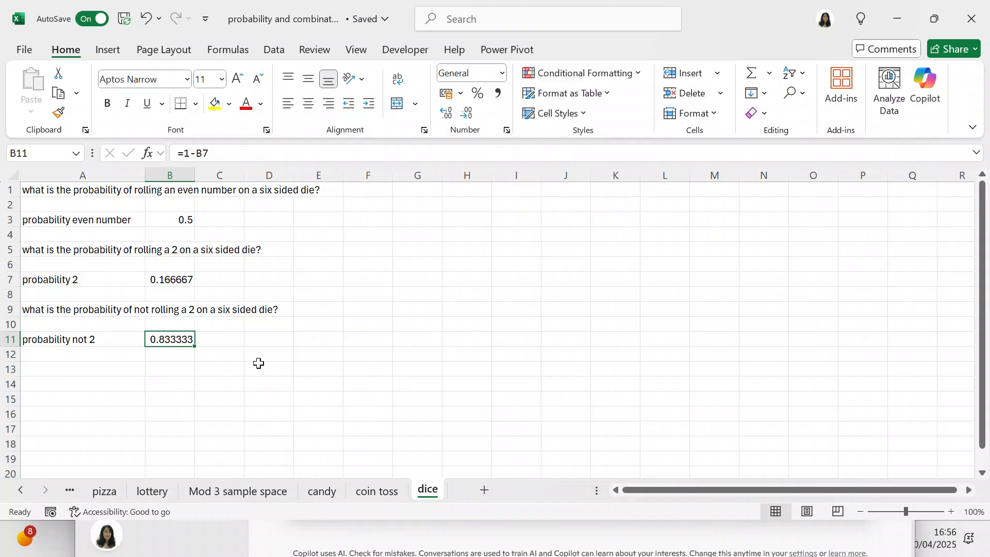
- Enter the formula =5/6 in cell B12, directly below the probability of not rolling a 2
click(152, 355)
text(=5/7)
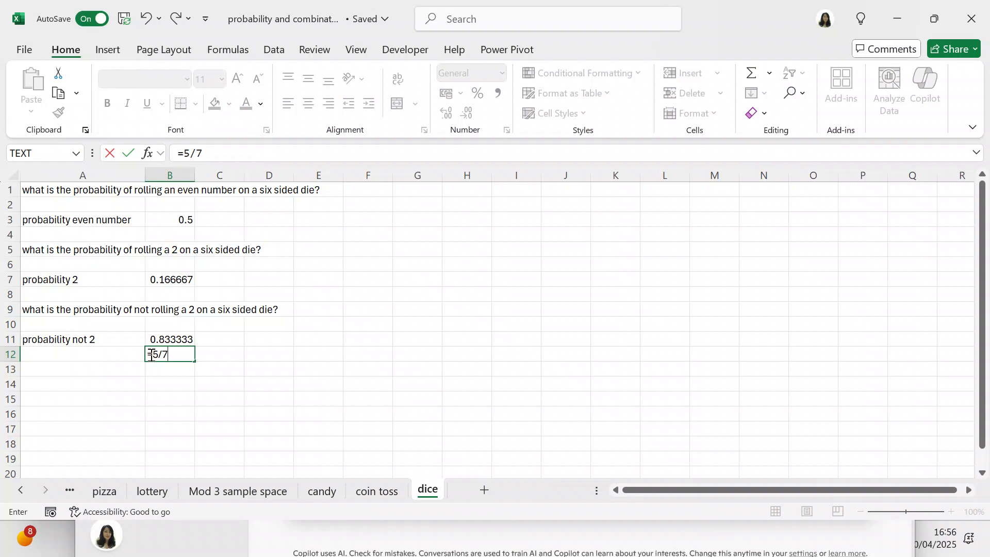
key(BackSpace)
text(6)
key(Return)
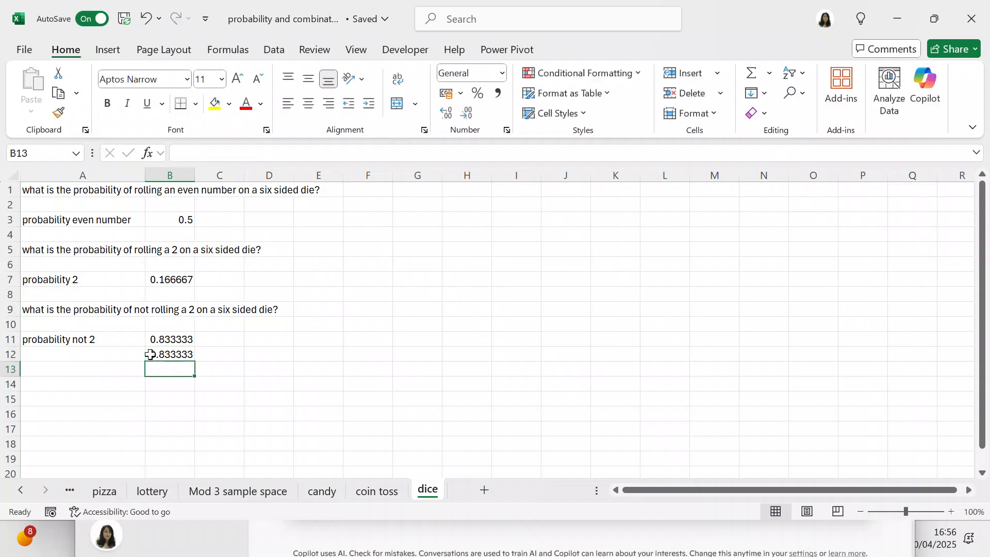
- Label the second calculation for not rolling a 2 as "alternative method" in cell A12
click(69, 357)
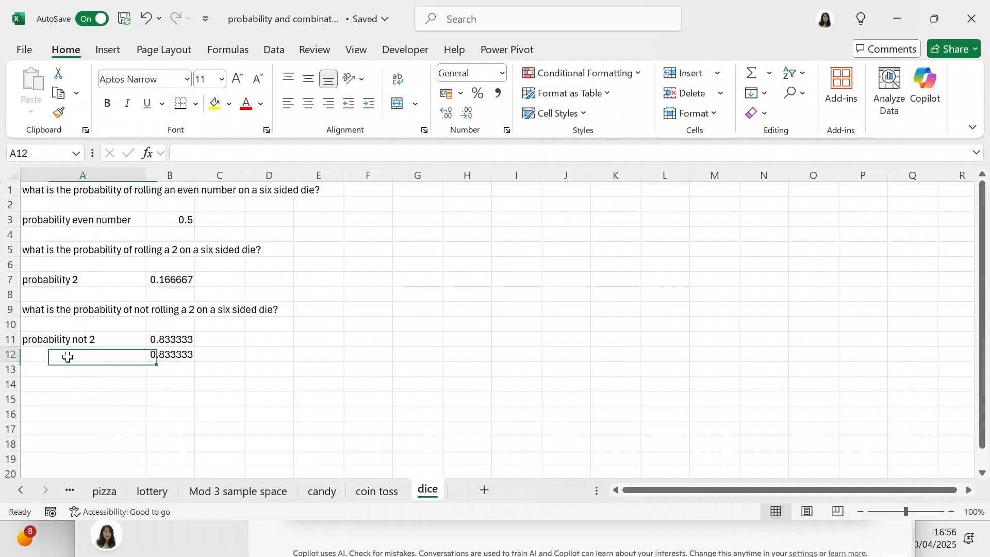
text(alte)
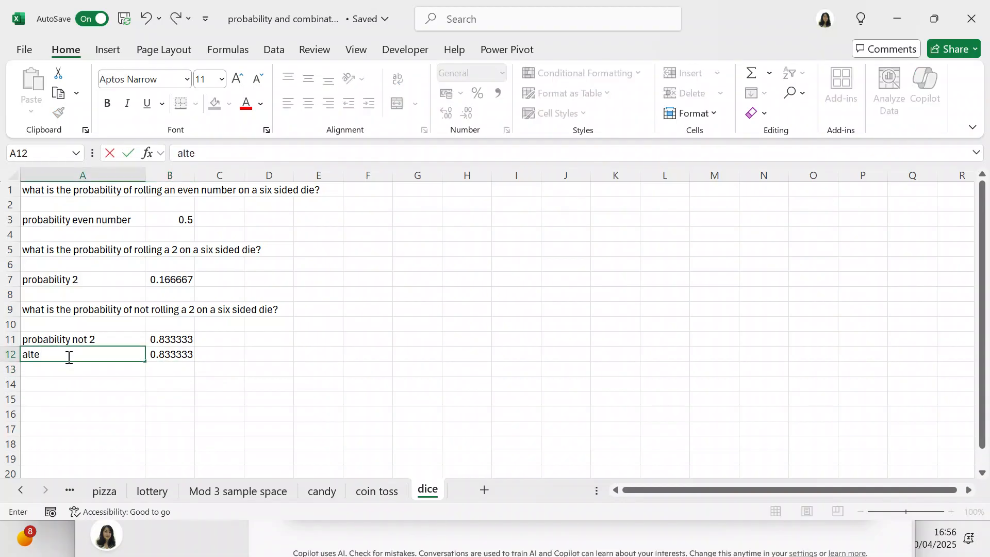
text(rnative metyhod)
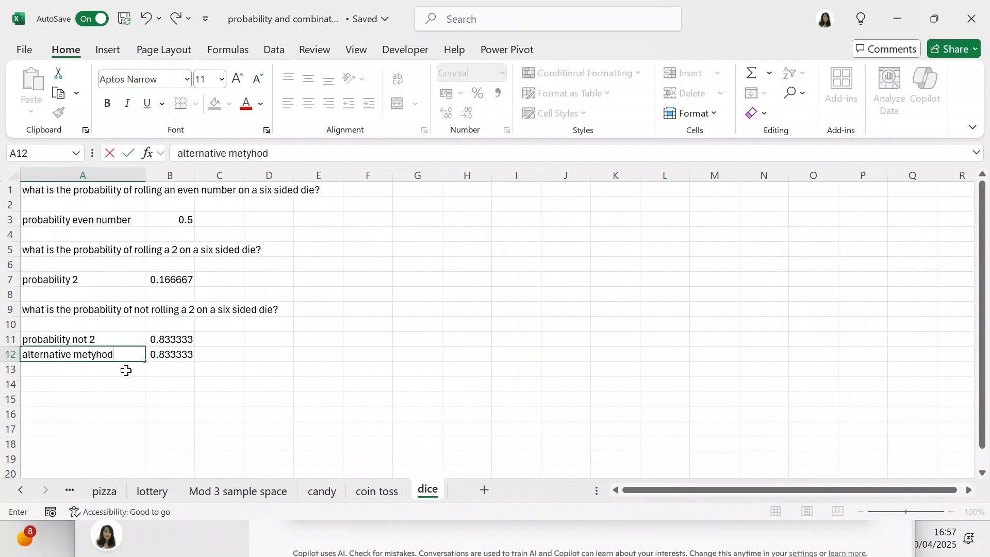
key(BackSpace)
key(BackSpace)
key(BackSpace)
key(BackSpace)
text(hod)
click(171, 418)
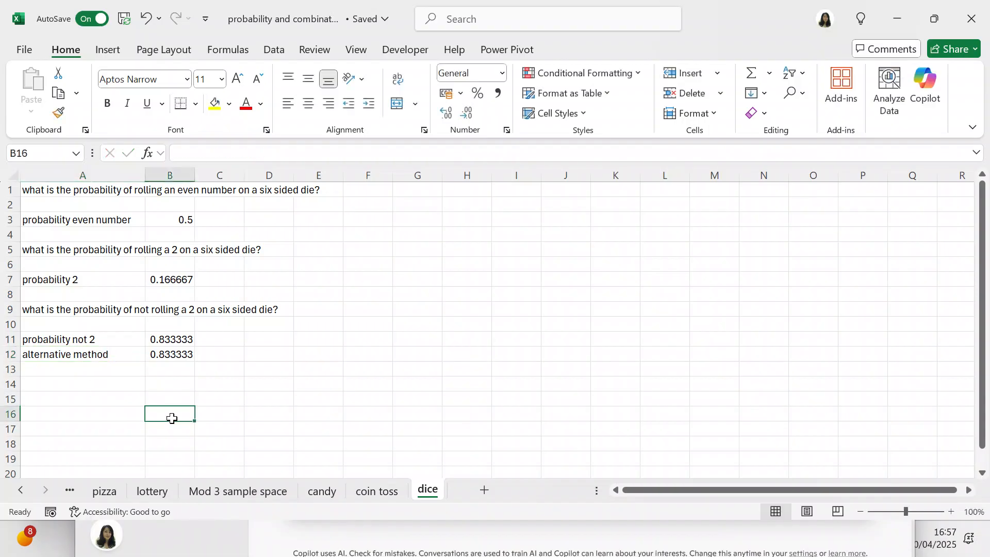